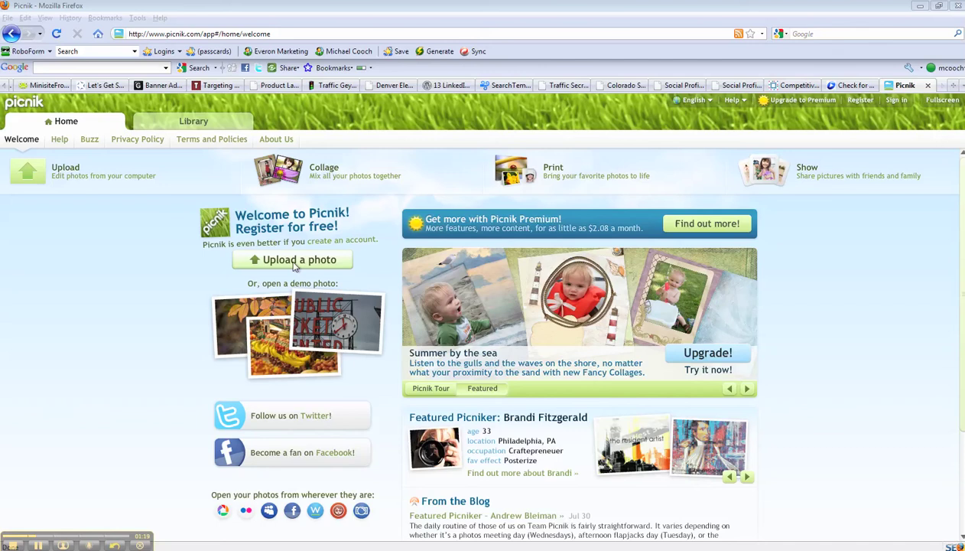
- Upload the casual head-shot JPEG from the Marketing folder into the Picnik editor
click(294, 260)
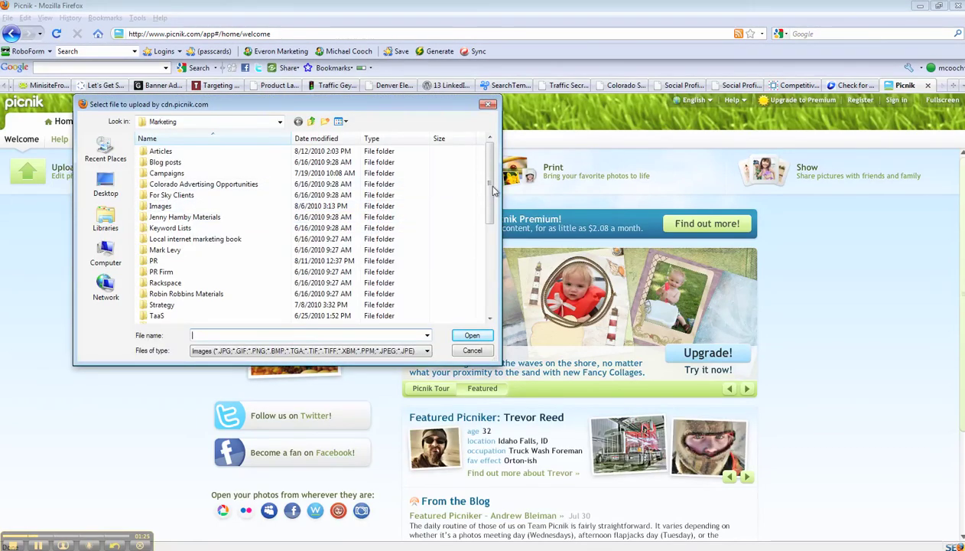
drag(493, 191, 493, 240)
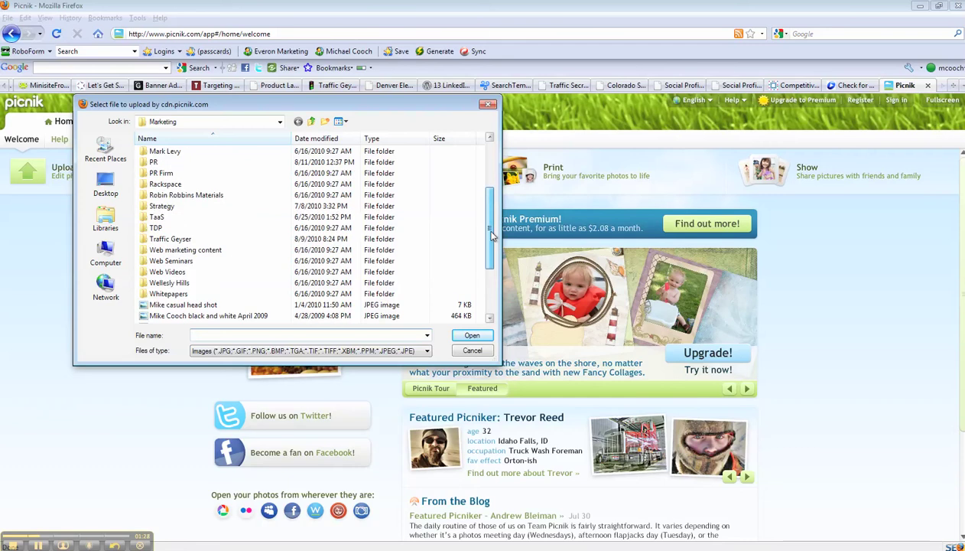
double_click(162, 306)
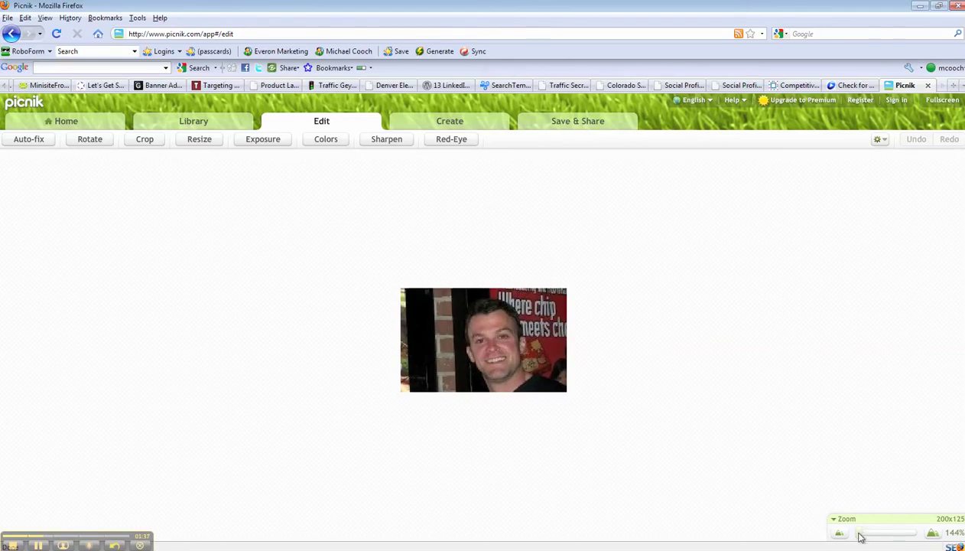
mouse_move(858, 532)
mouse_down()
mouse_move(872, 540)
mouse_move(857, 539)
mouse_up()
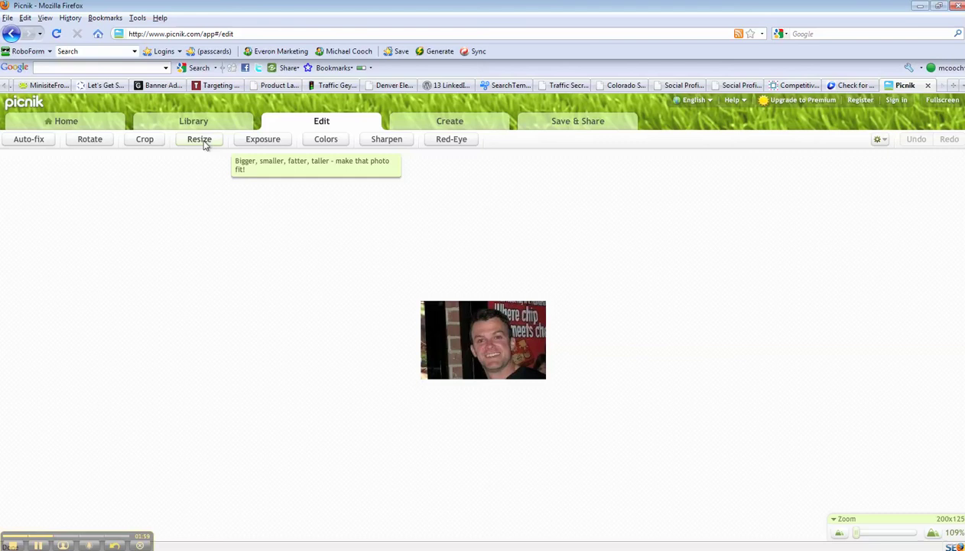
click(47, 145)
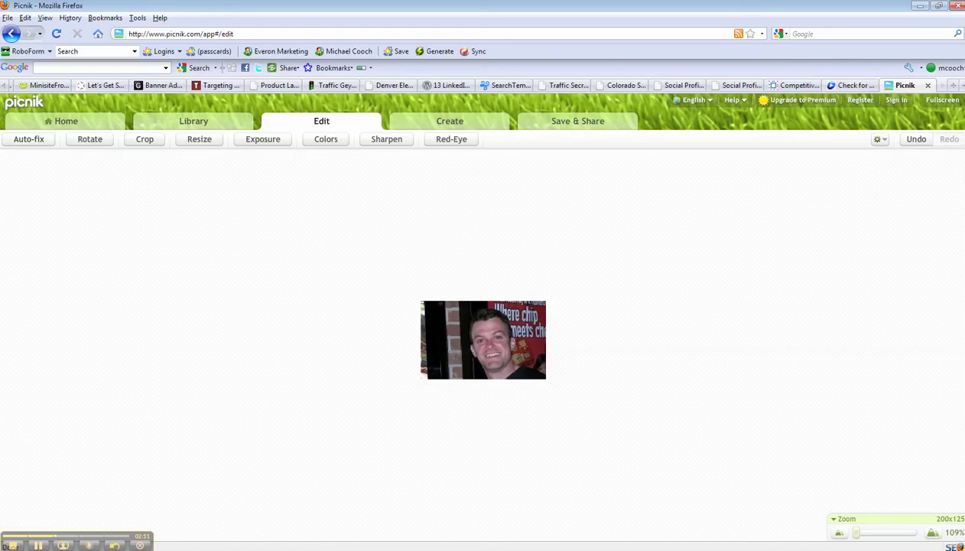
click(912, 145)
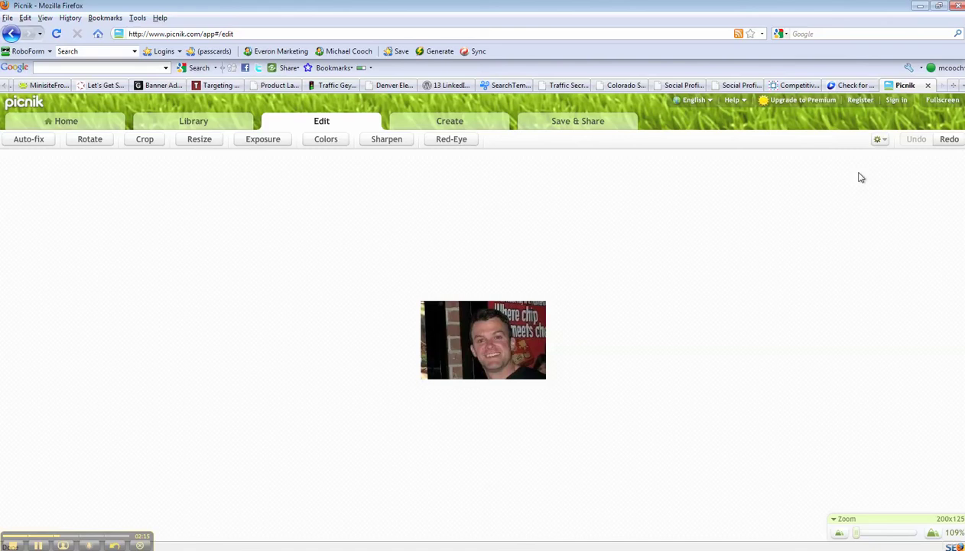
- Add the caption 'I am Mike!' to the head shot in the Budmo font
click(452, 124)
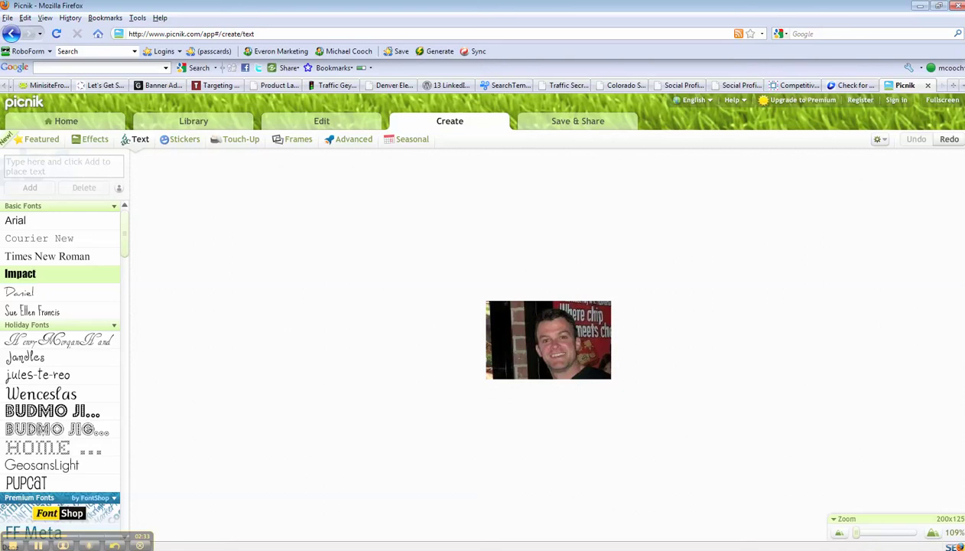
click(6, 160)
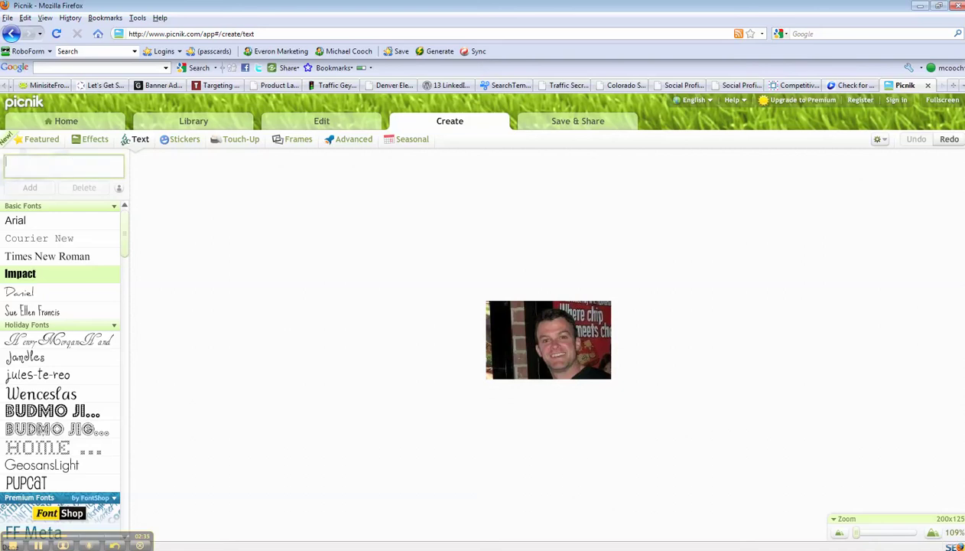
text(I am )
text(Mike)
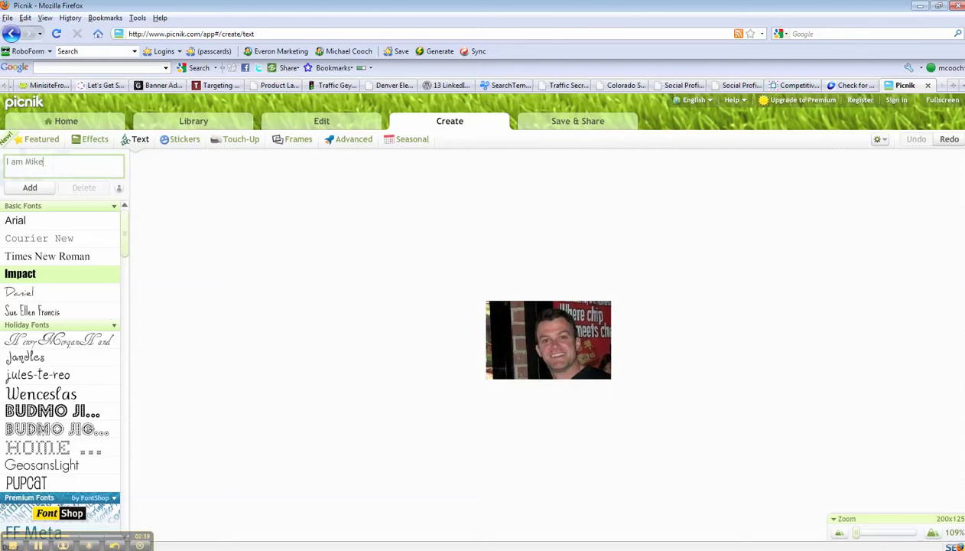
text(!)
scroll(54, 256, down, 5)
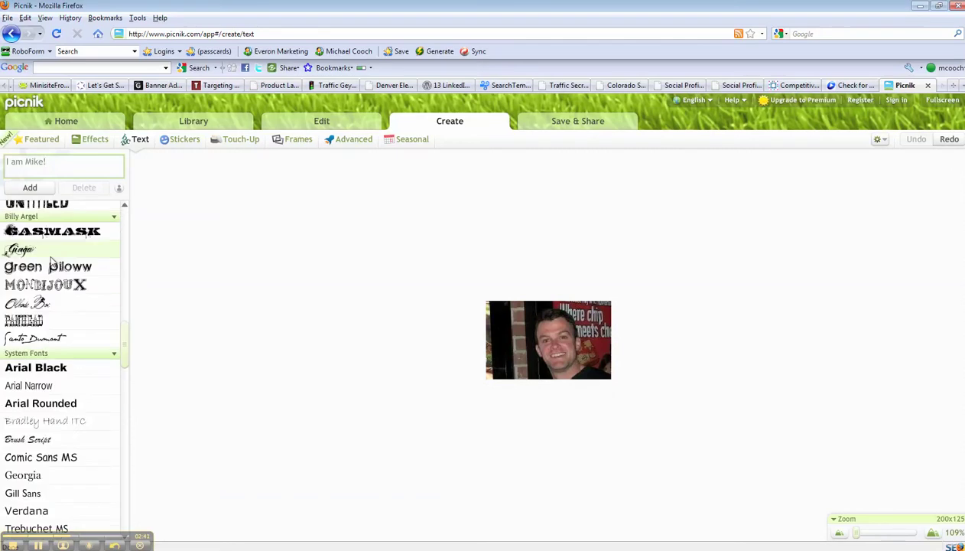
scroll(54, 255, down, 5)
scroll(53, 256, up, 5)
scroll(53, 257, up, 3)
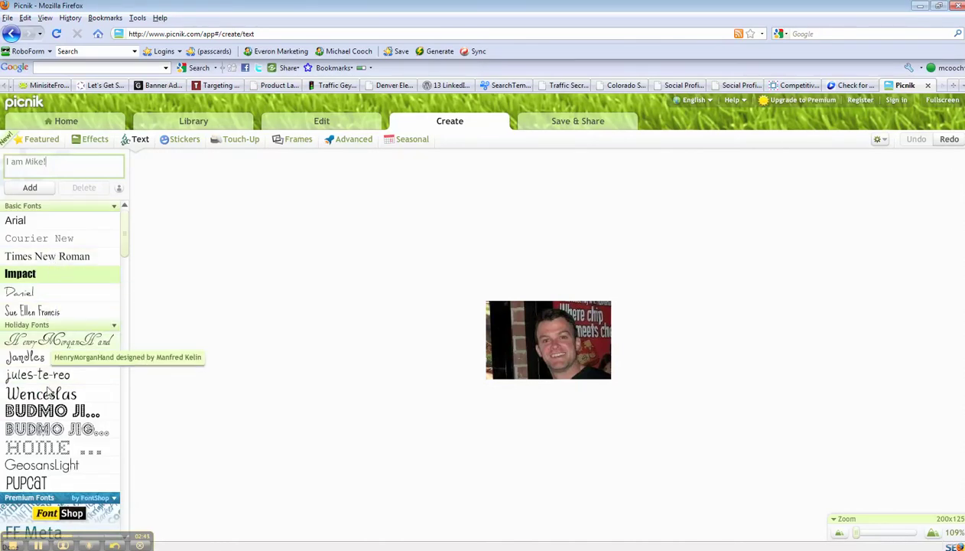
click(45, 411)
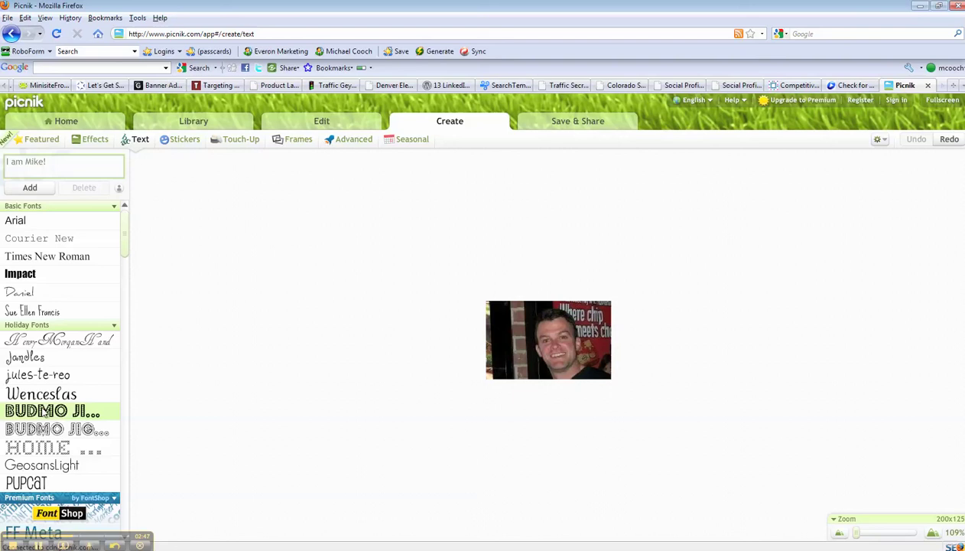
click(30, 187)
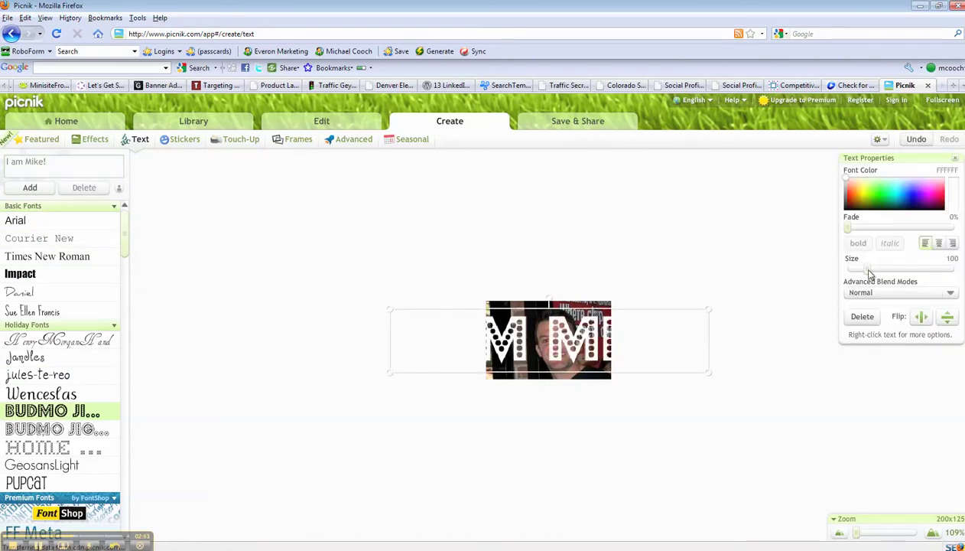
- Resize the caption to 23, move it to the photo's bottom edge, and colour it cyan
drag(869, 274, 853, 274)
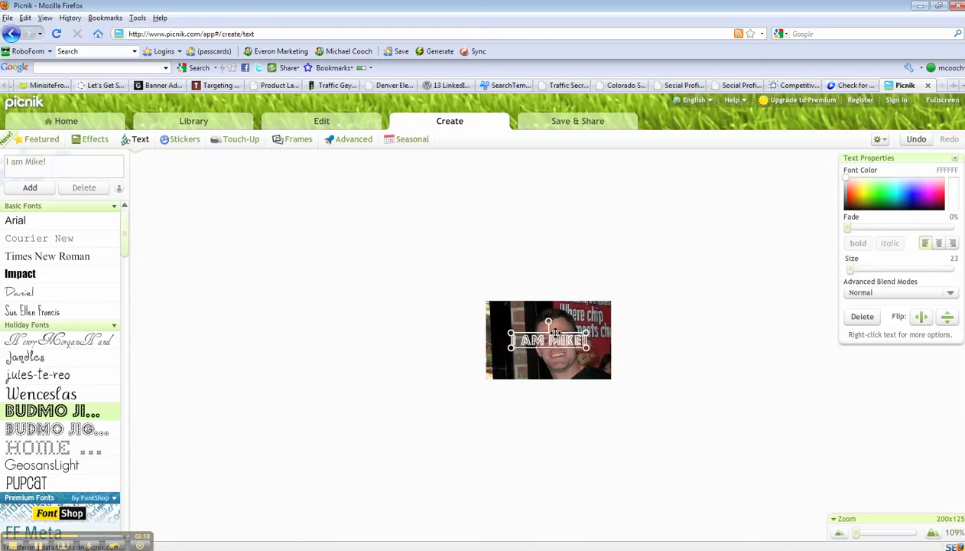
drag(556, 333, 559, 362)
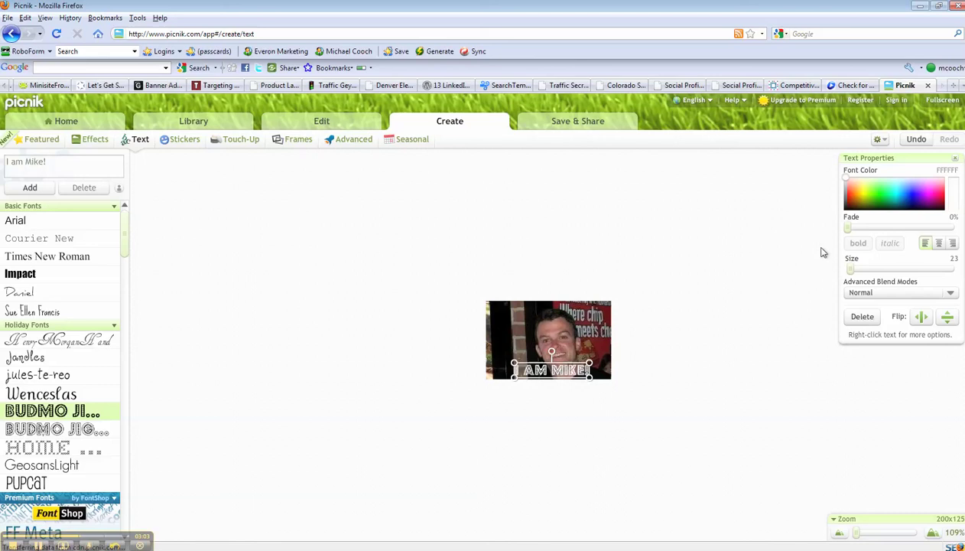
click(900, 197)
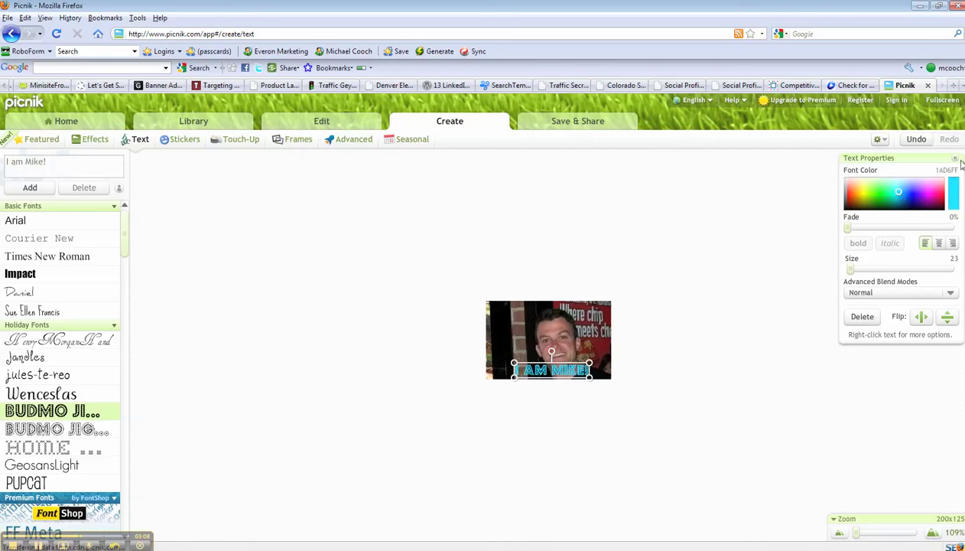
click(956, 159)
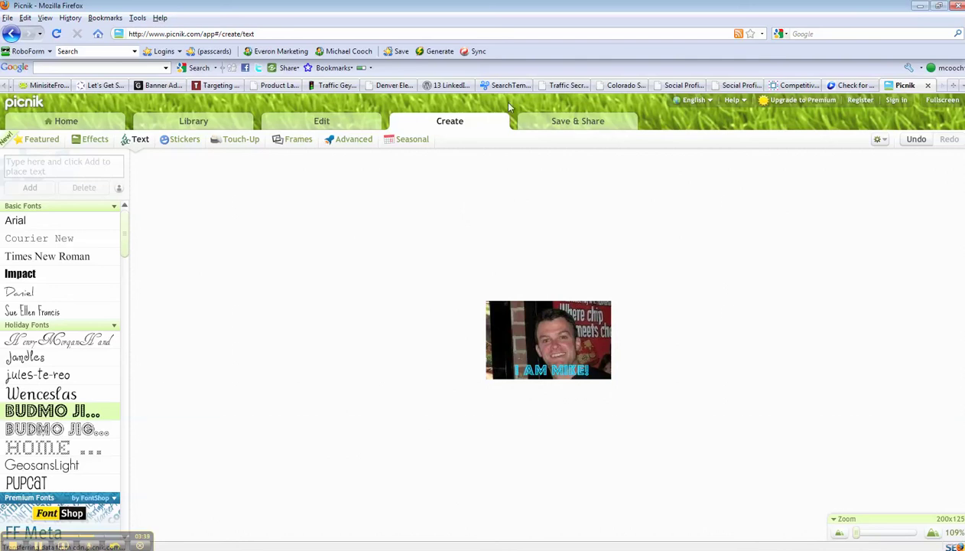
- Show the Save & Share page with the head shot as a 200×125 JPG
click(585, 124)
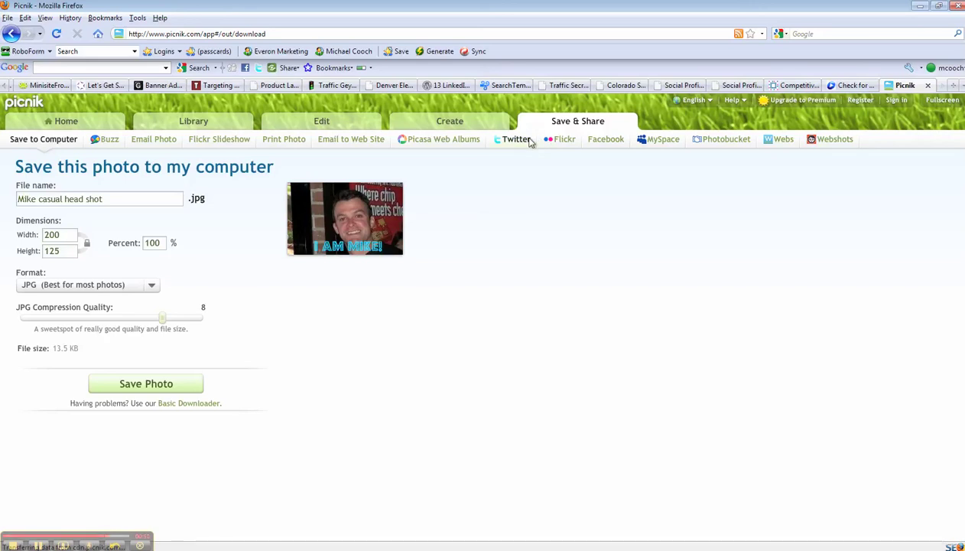
- Go back to the Home welcome page listing the captioned head shot as most recent
click(65, 120)
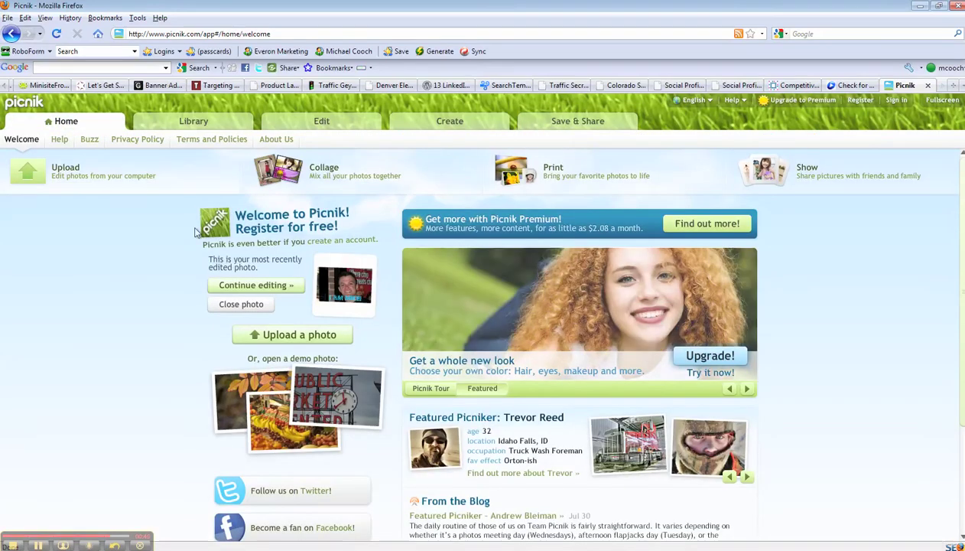